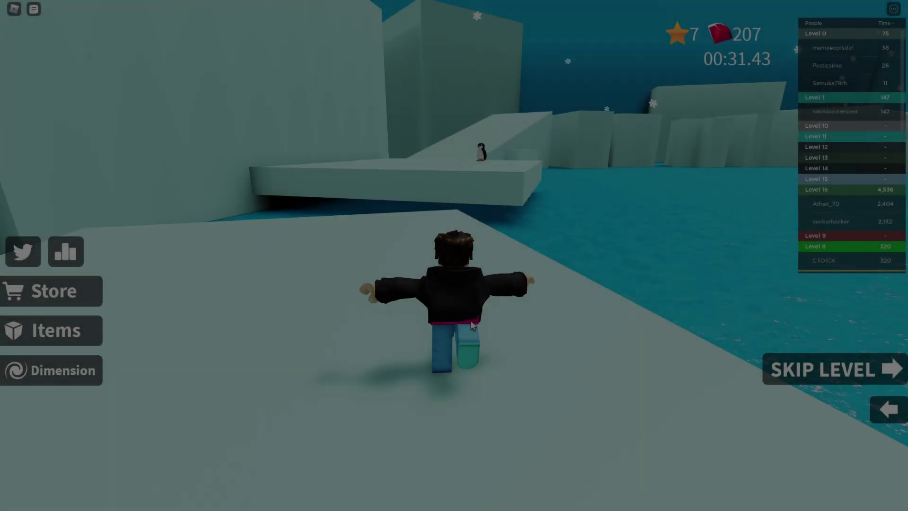
- Run the character forward up the ice ramp and along the obby, leaping onto the next platform
key("space")
key("w")
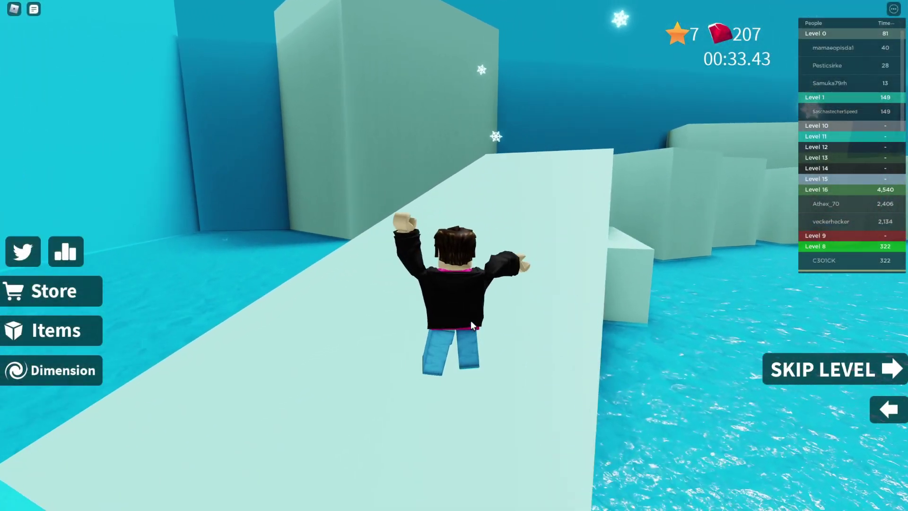
key("w")
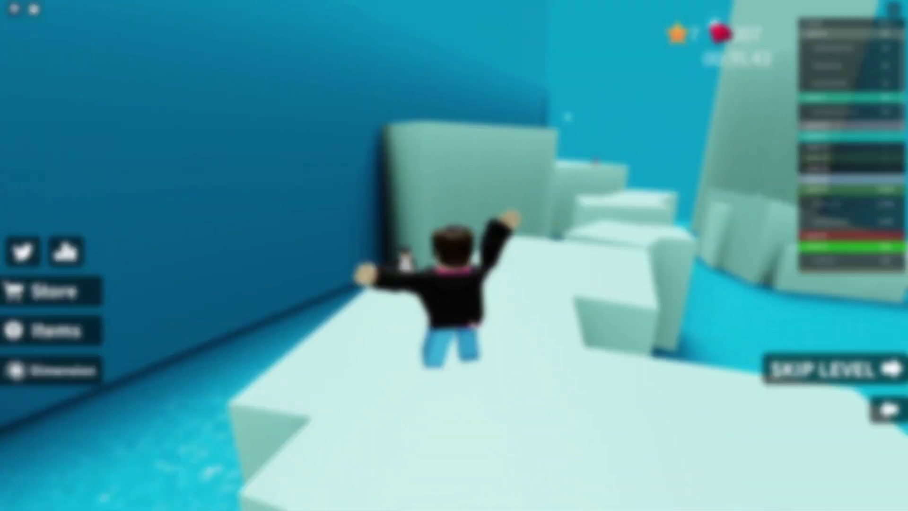
key("w")
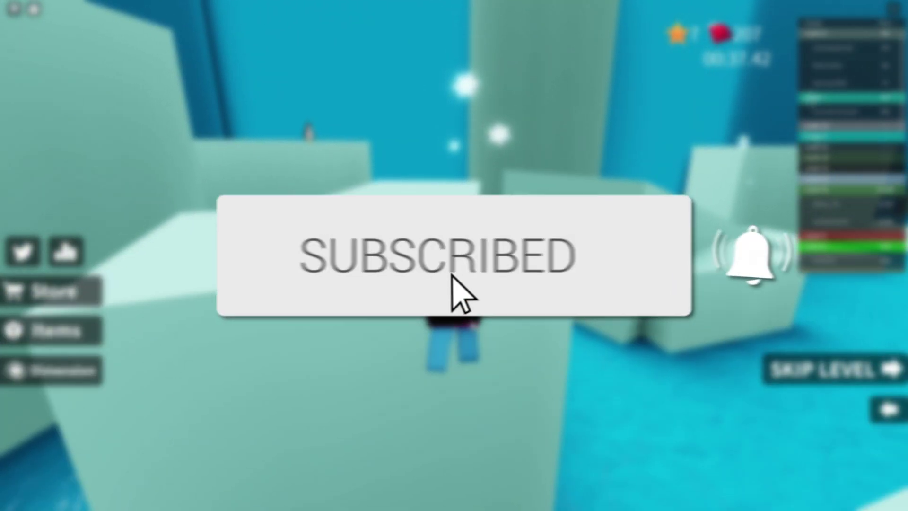
key("w")
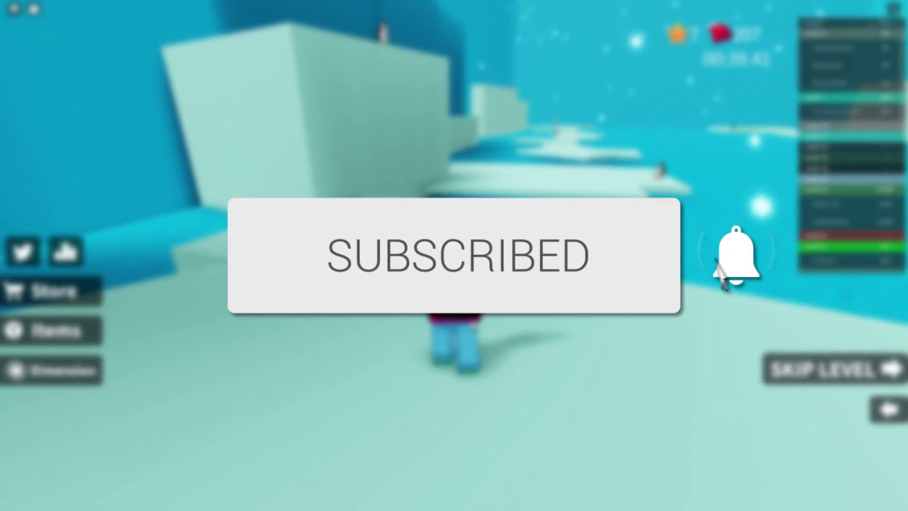
key("w")
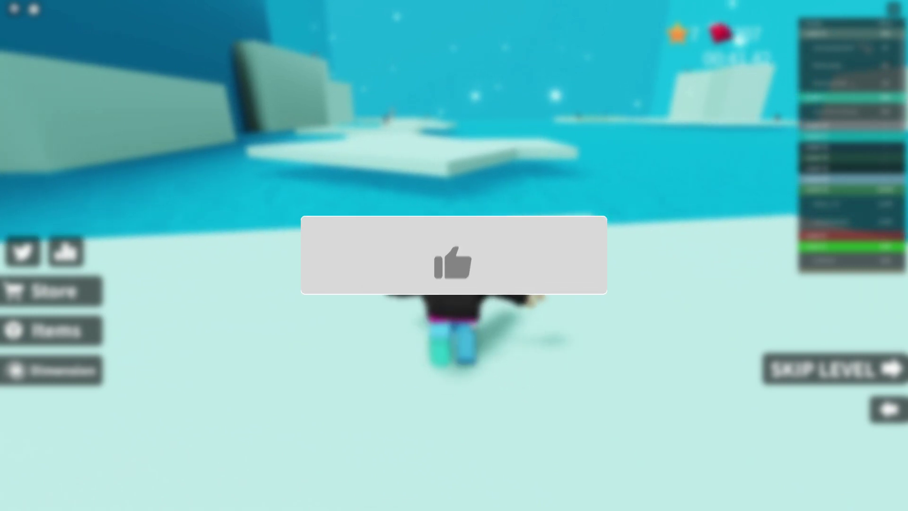
key("w")
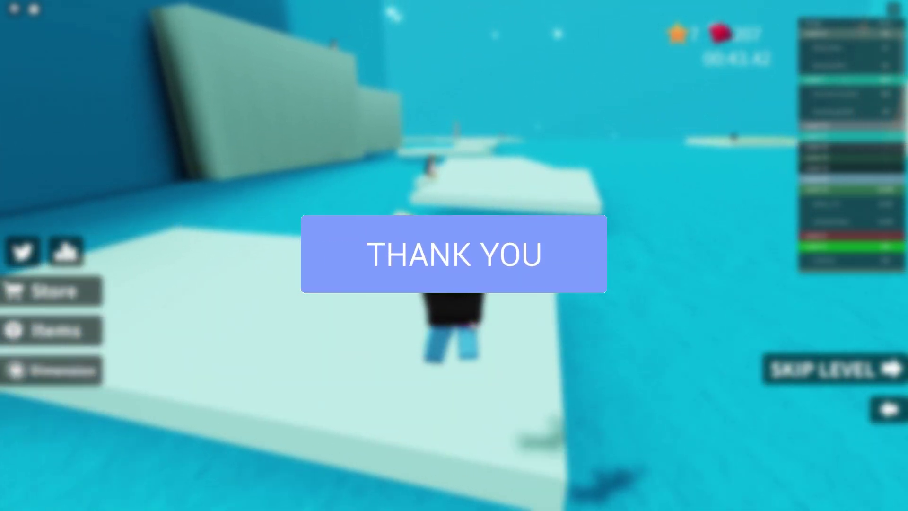
key("w")
key("space")
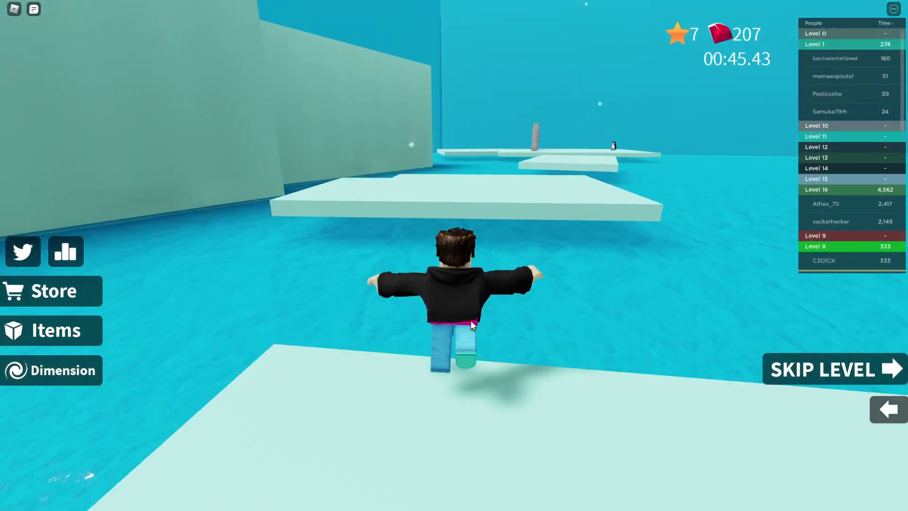
key("w")
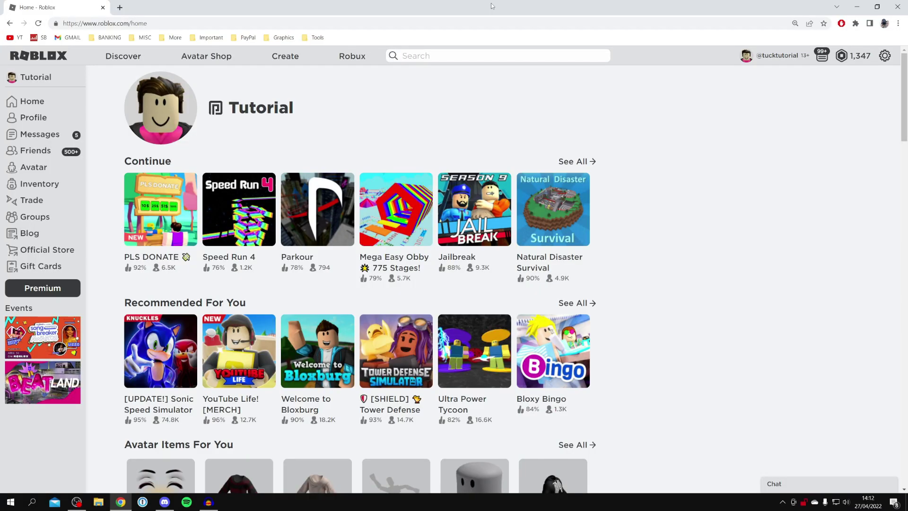
- Close the Chrome window showing the Roblox home page
left_click(901, 6)
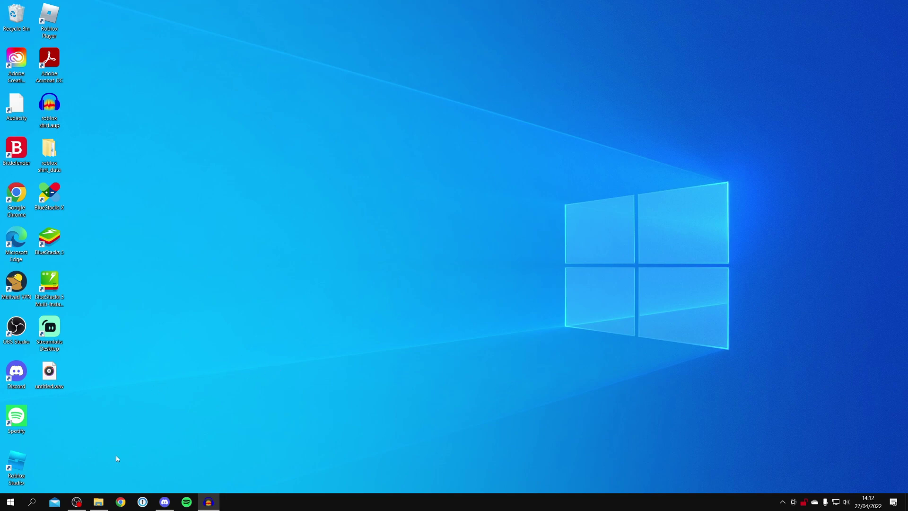
- Open the profile folder under Local Disk (C:) > Users and turn on Hidden items
left_click(98, 501)
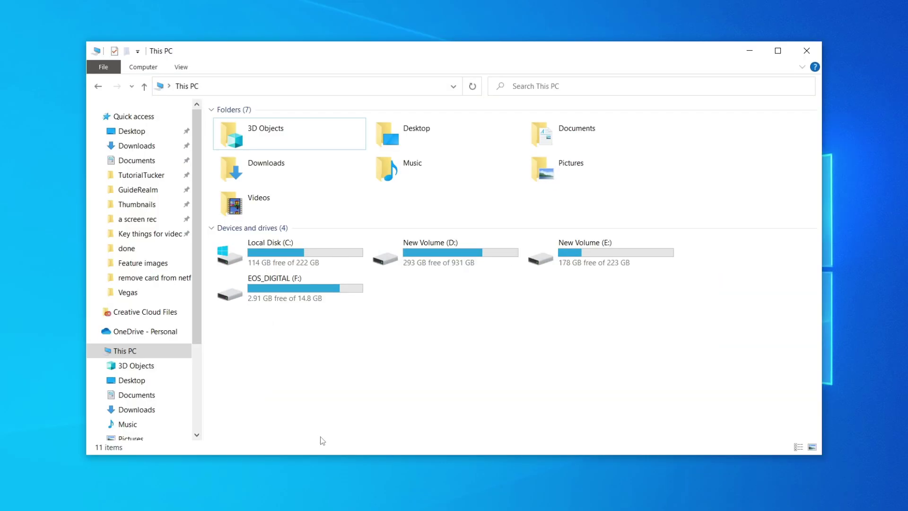
double_click(294, 251)
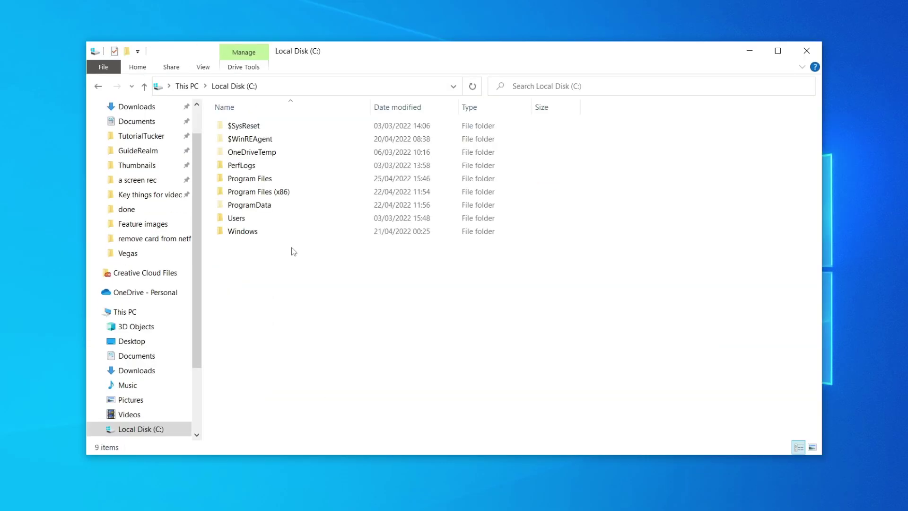
double_click(254, 218)
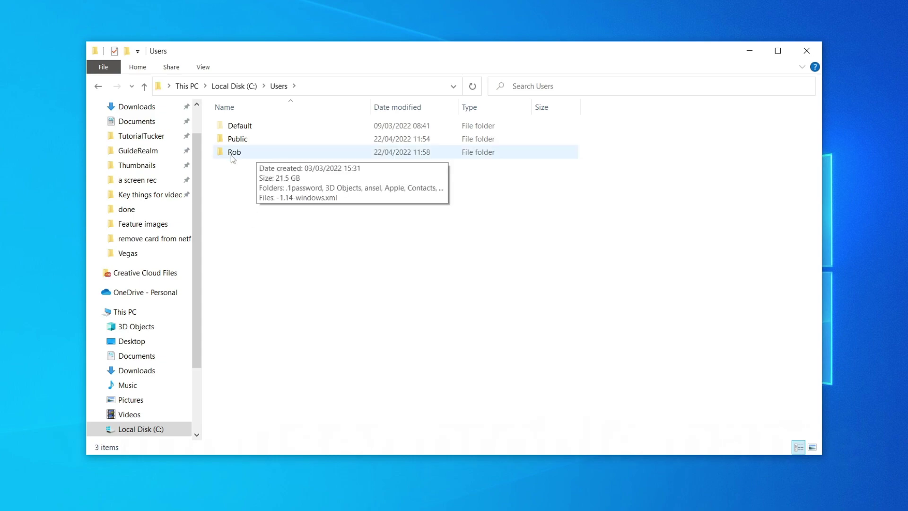
double_click(260, 155)
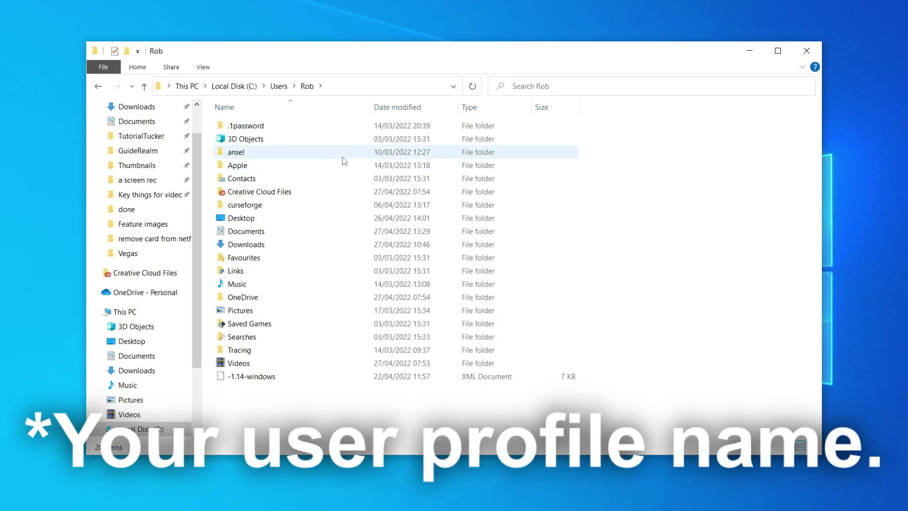
left_click(203, 68)
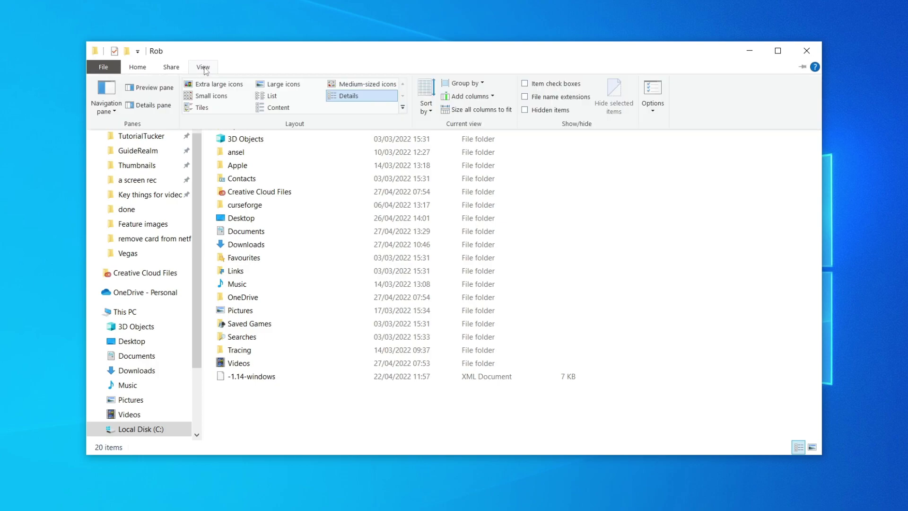
left_click(549, 111)
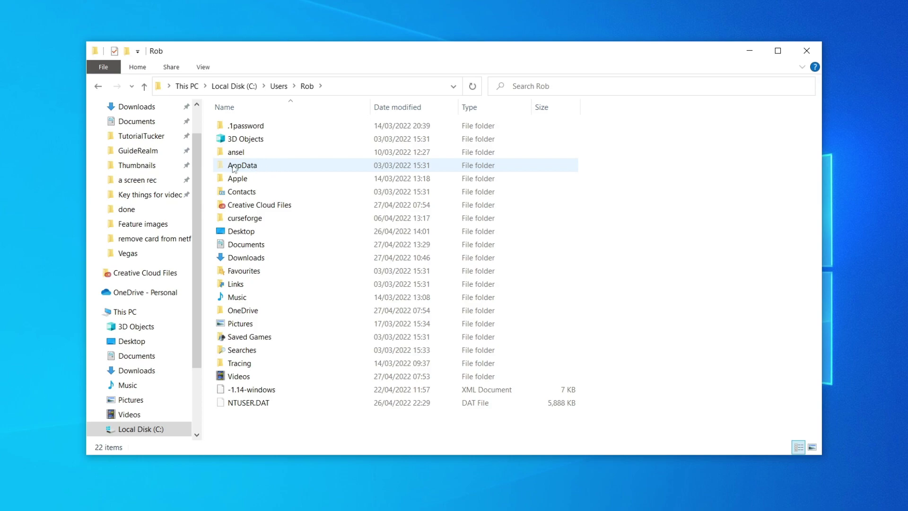
- Navigate to AppData\Local\Roblox\Versions\version-36caca58a17a48f0 and bring up RobloxPlayerLauncher's context menu
double_click(233, 167)
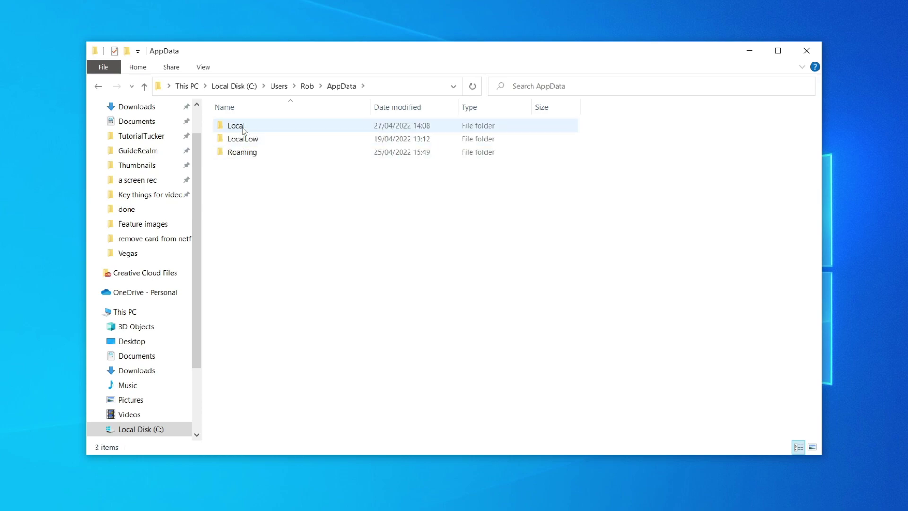
double_click(236, 126)
scroll(245, 160, "down", 6)
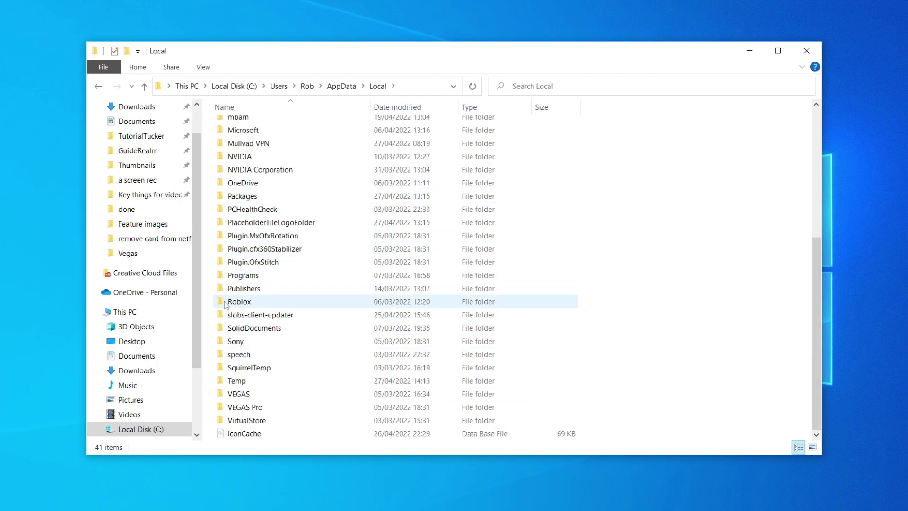
double_click(255, 303)
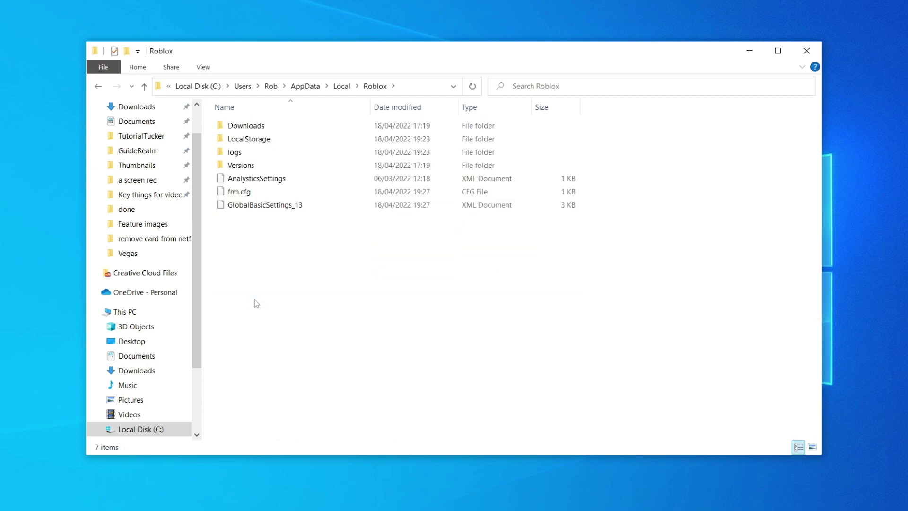
double_click(257, 168)
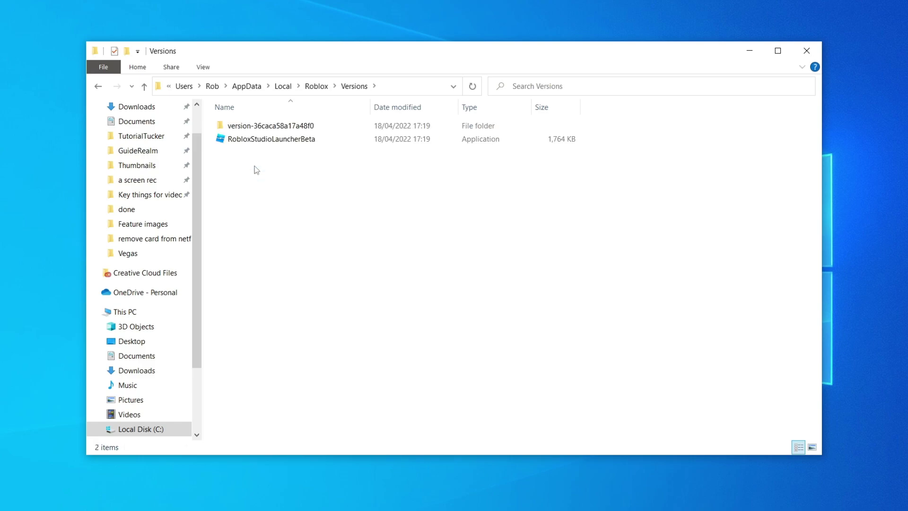
left_click(359, 125)
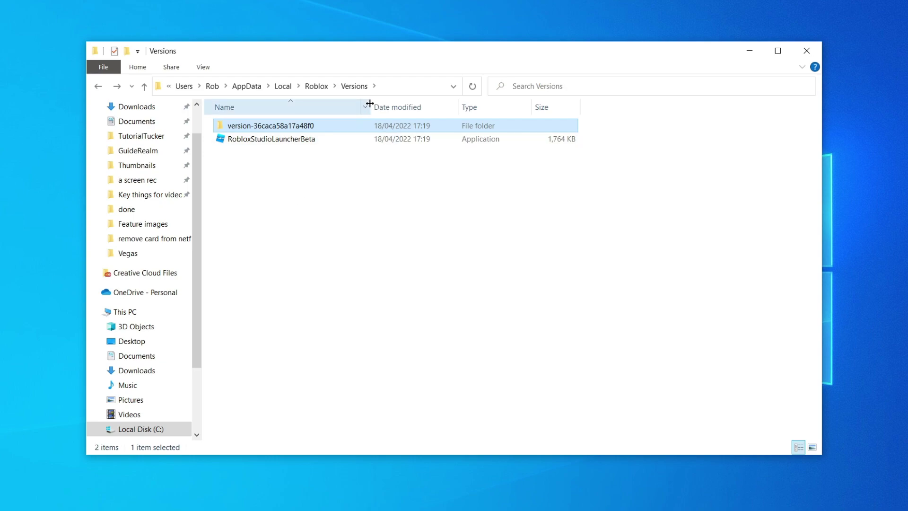
double_click(272, 127)
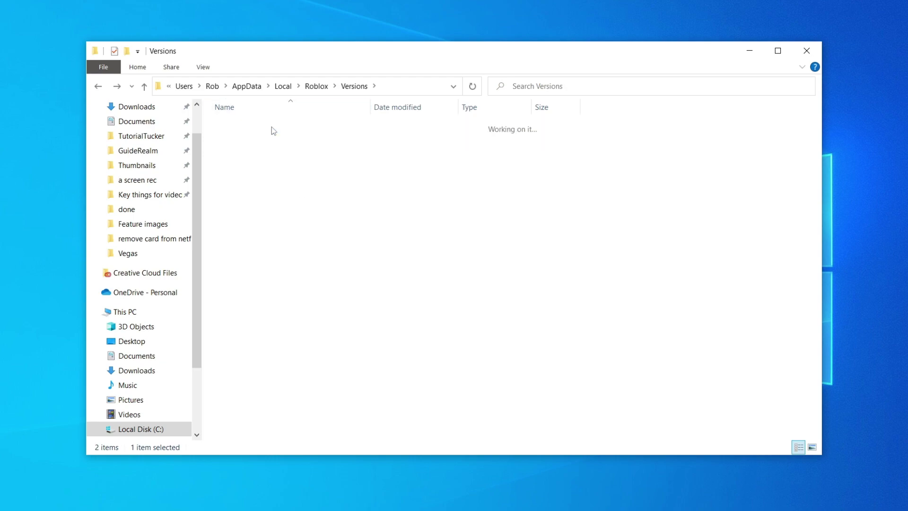
left_click(265, 236)
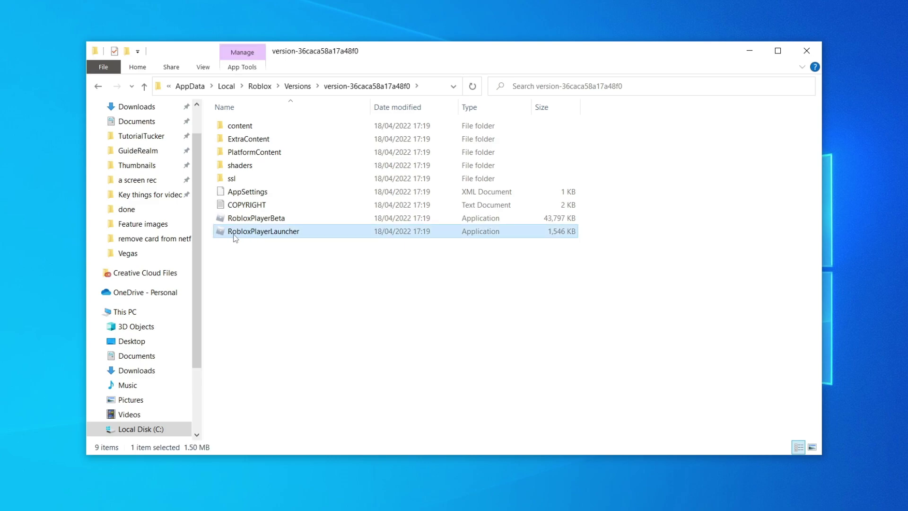
right_click(321, 237)
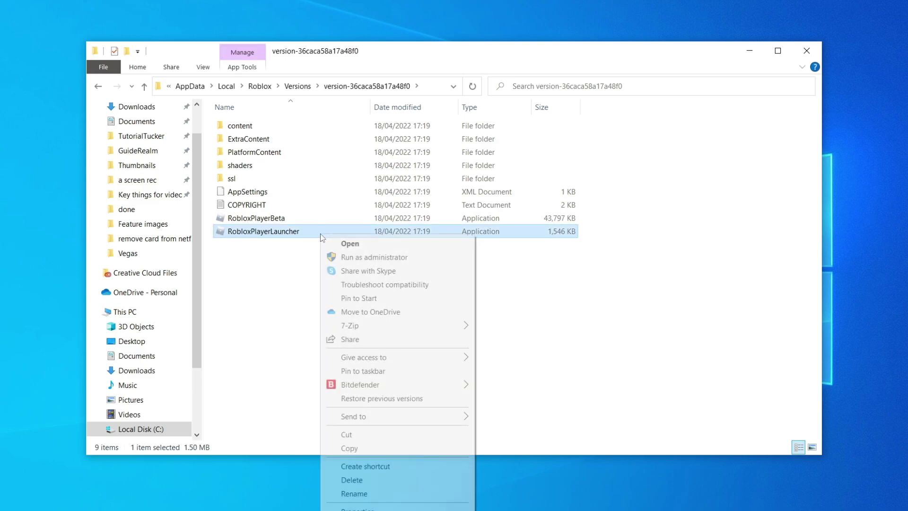
- Troubleshoot RobloxPlayerLauncher's compatibility with recommended settings and test-run it
left_click(362, 283)
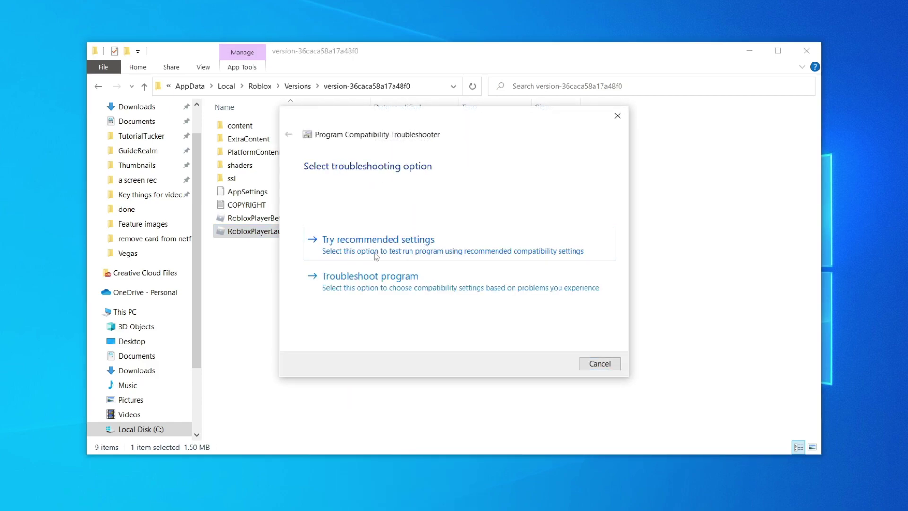
left_click(433, 251)
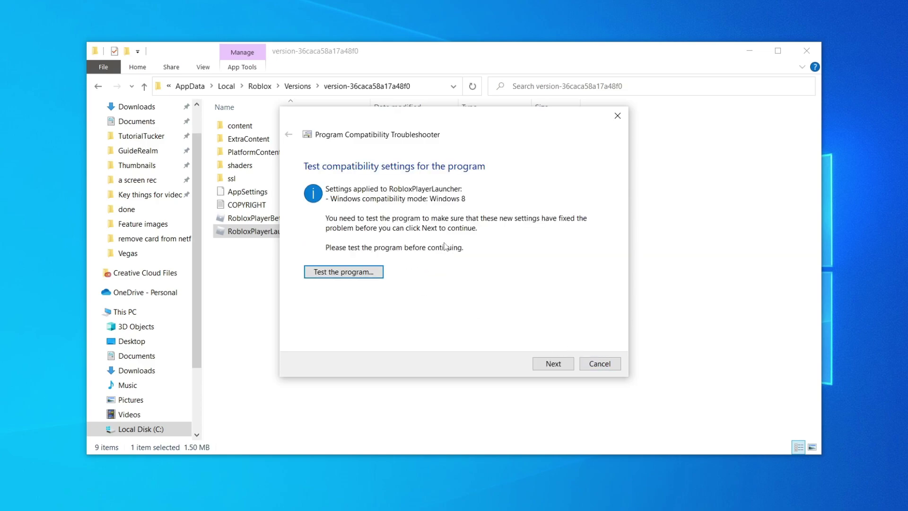
left_click(365, 271)
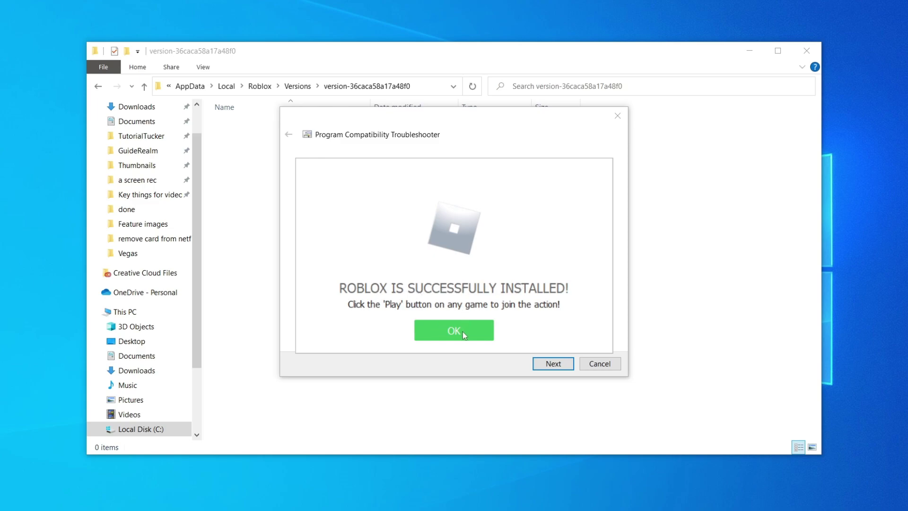
left_click(450, 333)
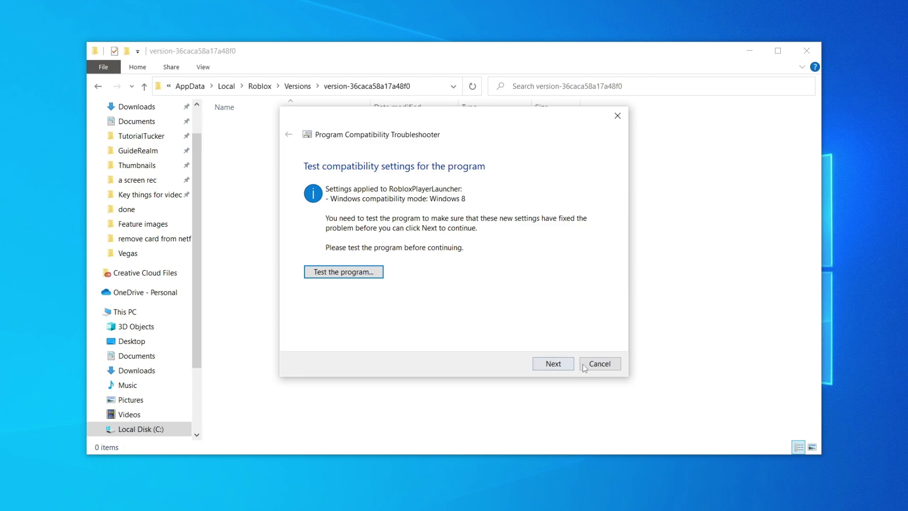
- Cancel the troubleshooter without saving and return to the Versions folder
left_click(553, 364)
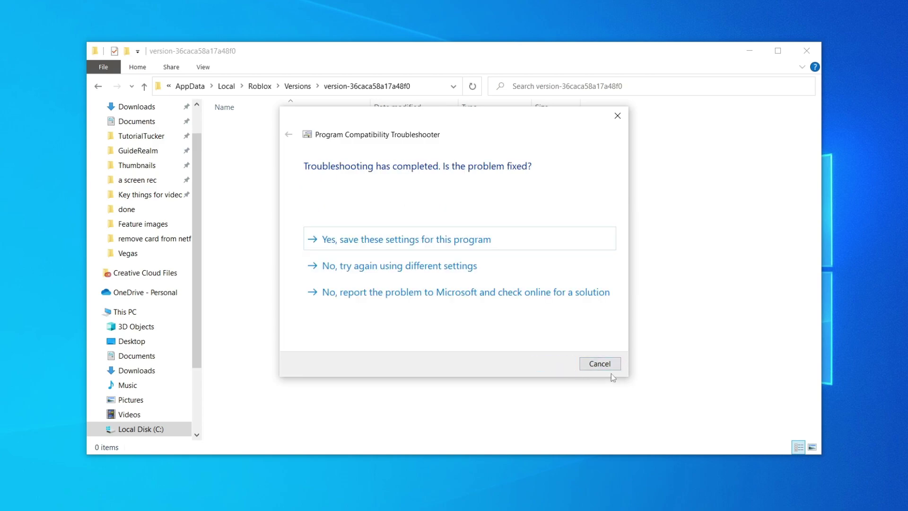
left_click(599, 363)
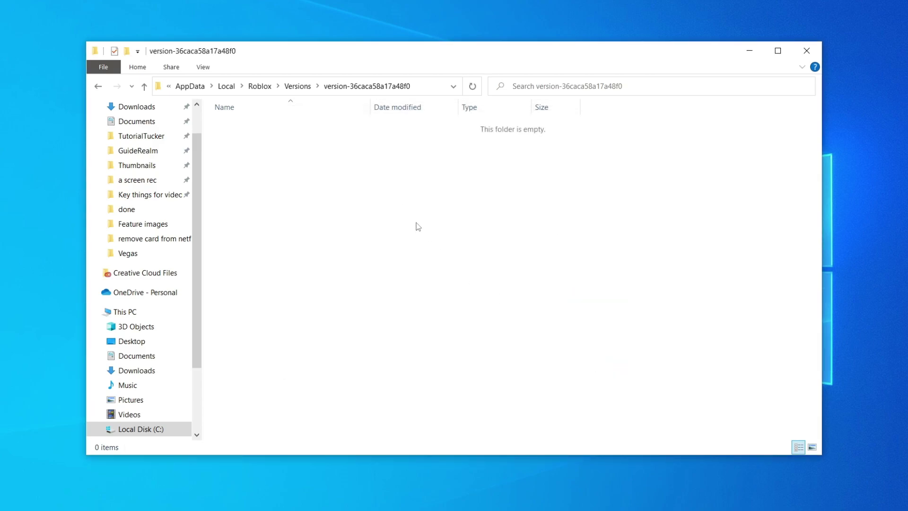
left_click(304, 87)
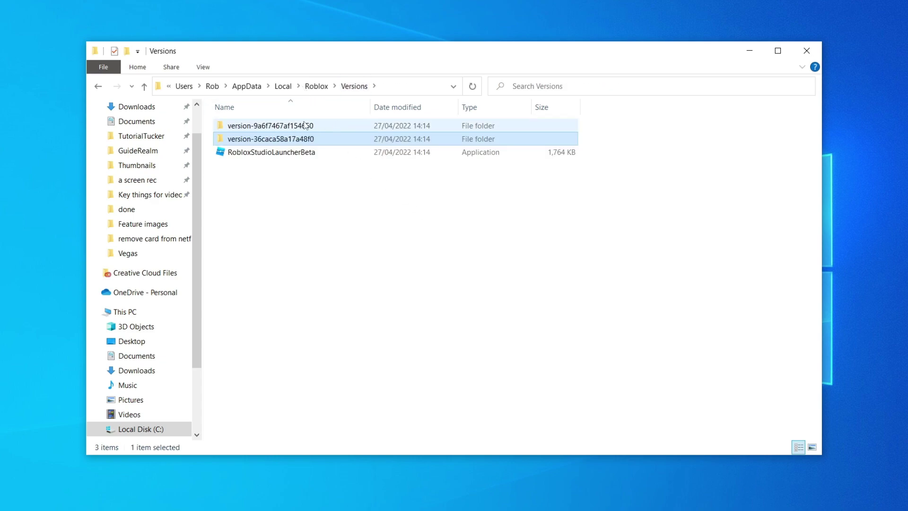
- Open the Properties of RobloxPlayerLauncher in version-9a6f7467af154650
double_click(305, 125)
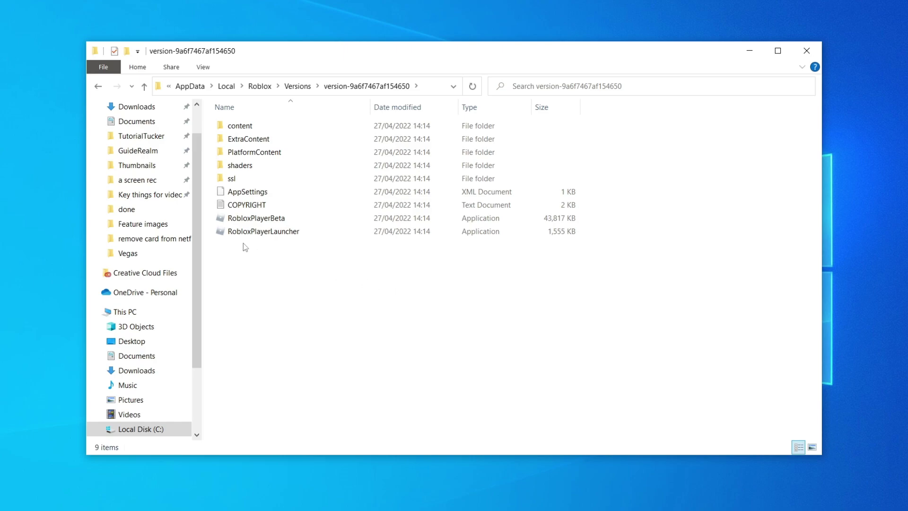
left_click(273, 235)
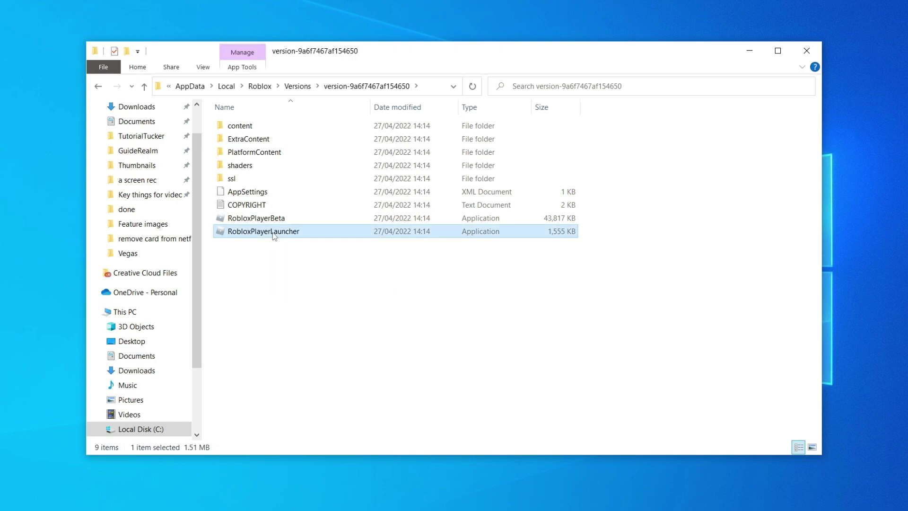
right_click(274, 237)
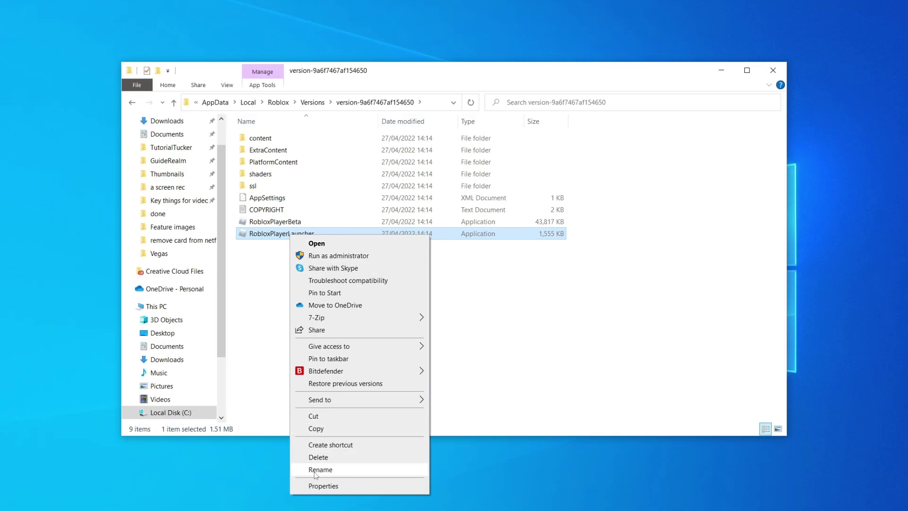
left_click(319, 487)
left_click_drag(376, 242, 422, 83)
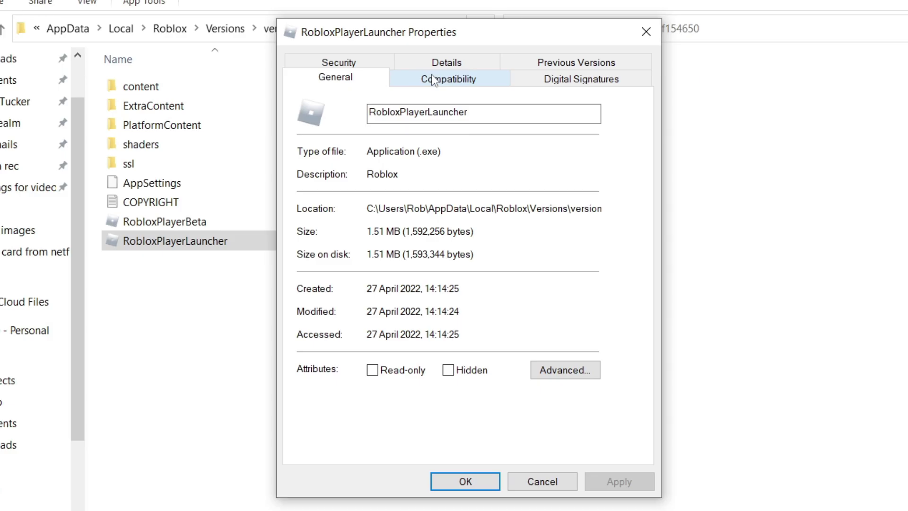
- Set the launcher to run in Windows 7 compatibility mode and apply
left_click(434, 80)
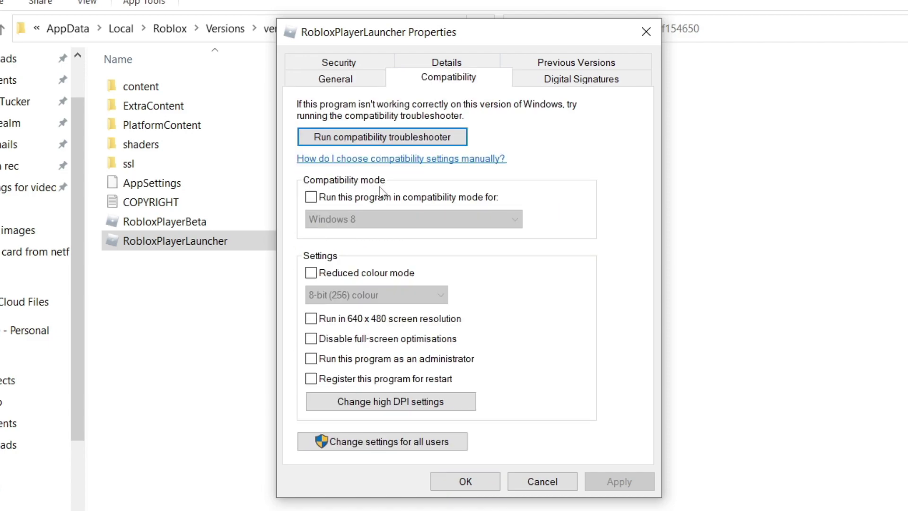
left_click(337, 201)
left_click(337, 220)
left_click(352, 315)
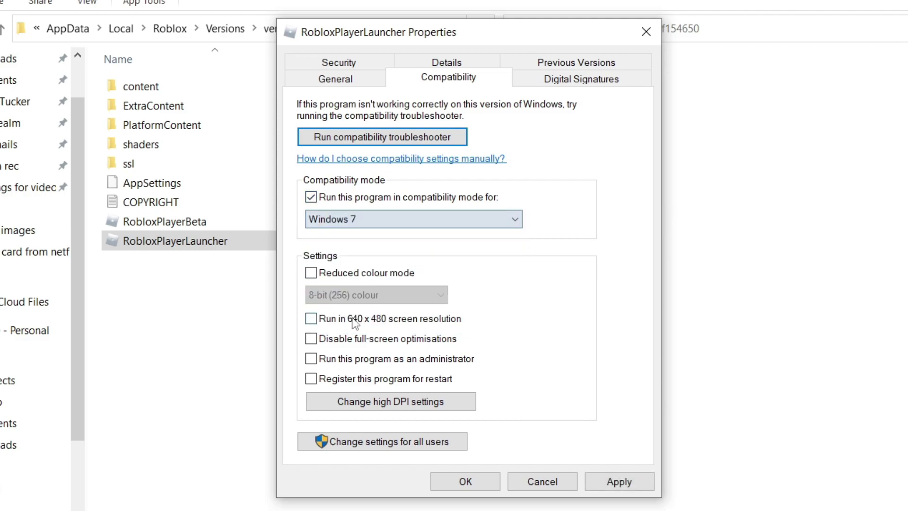
left_click(594, 481)
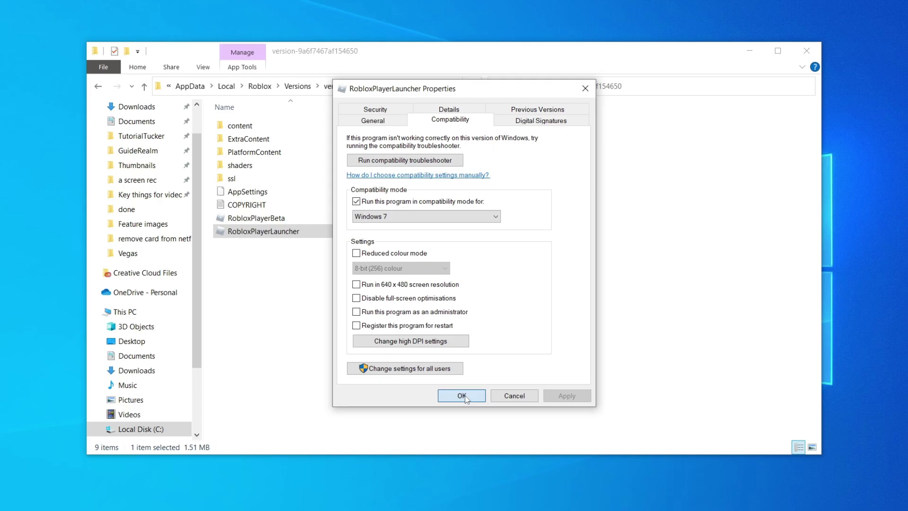
left_click(465, 480)
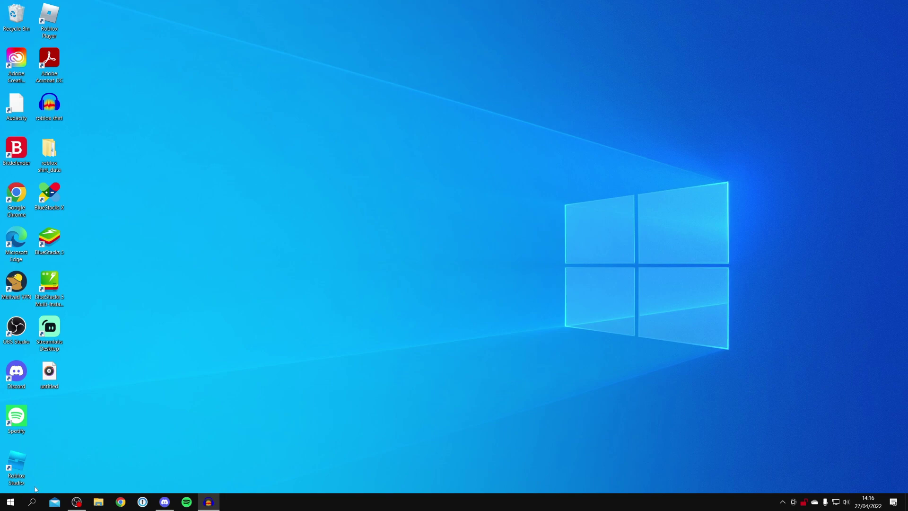
- Search Apps & features in Windows Settings for 'roblo'
left_click(11, 501)
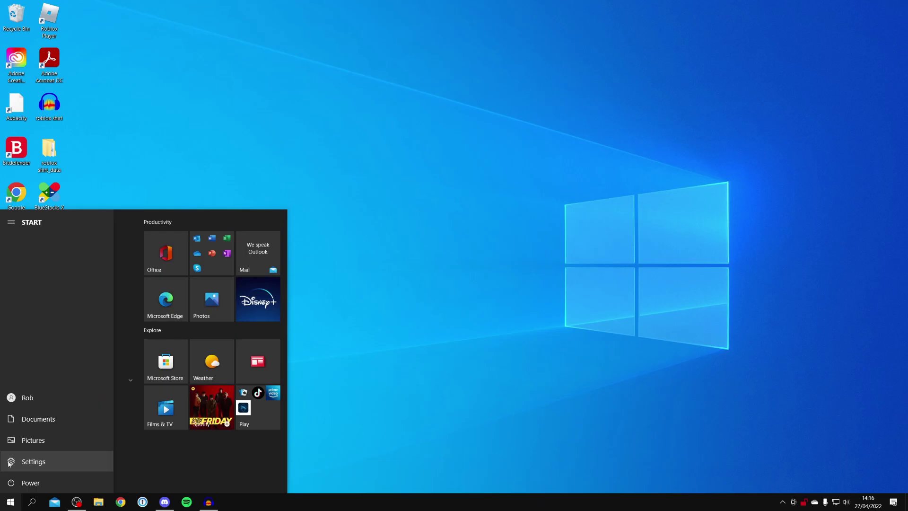
left_click(26, 341)
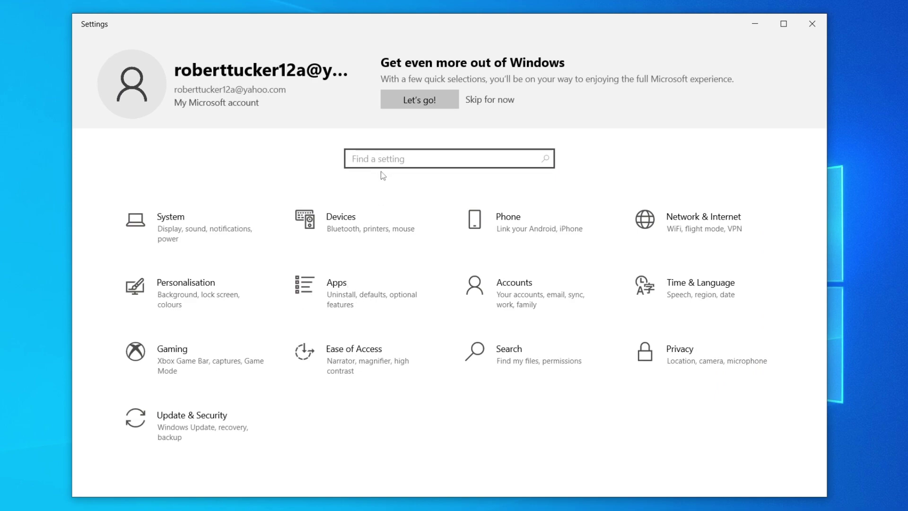
left_click(342, 287)
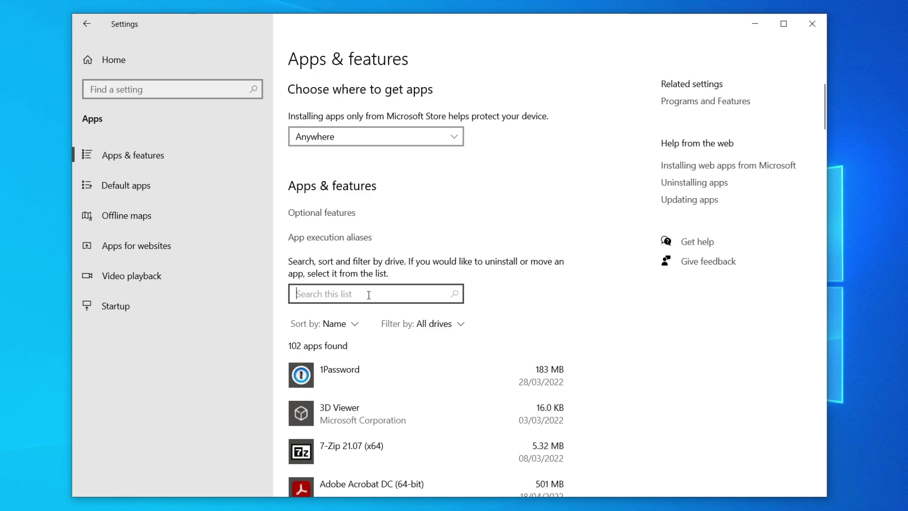
type("roblox")
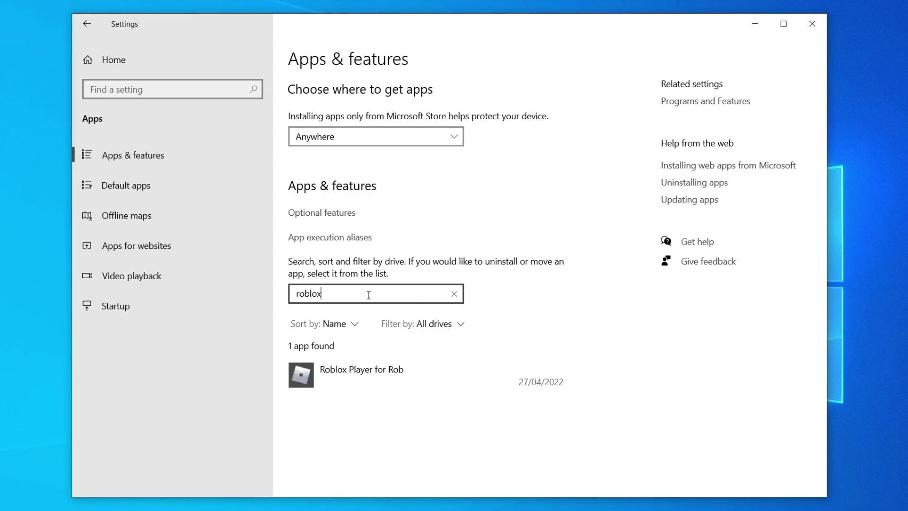
- Uninstall Roblox Player, acknowledge completion, and close Settings
left_click(325, 376)
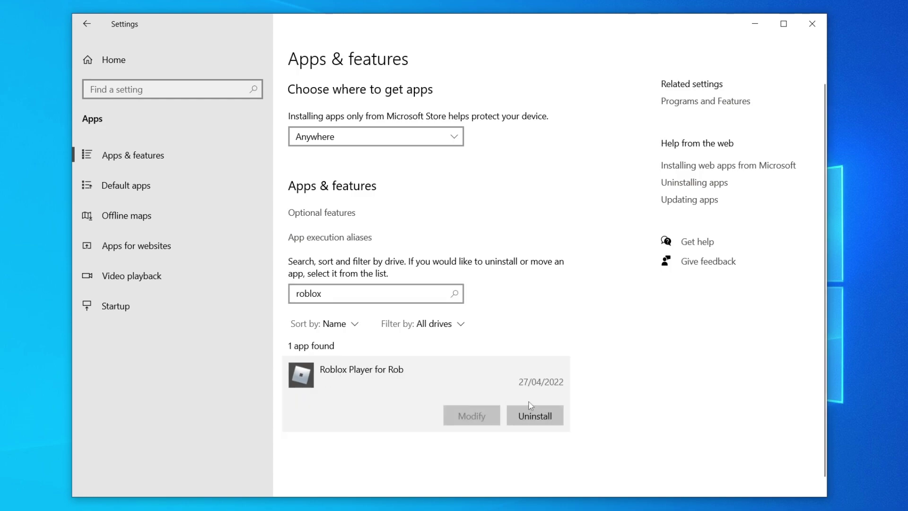
left_click(535, 415)
left_click(583, 393)
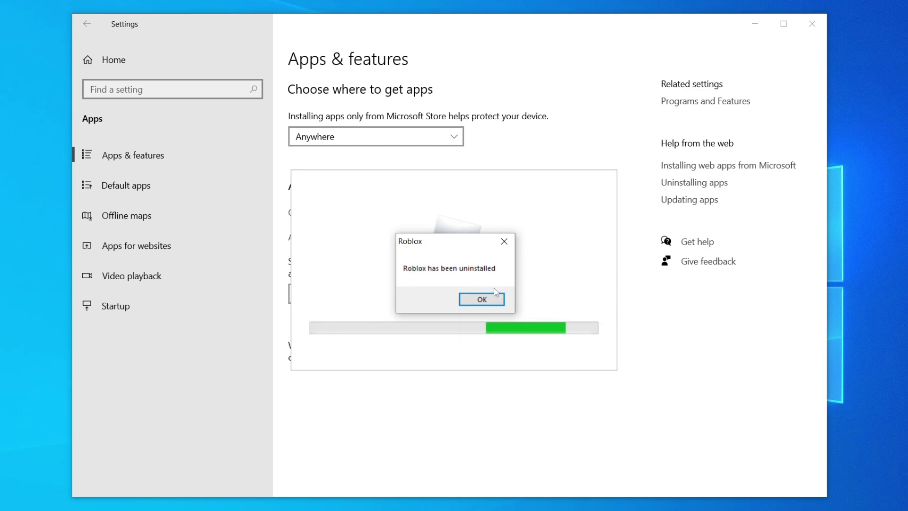
left_click(487, 301)
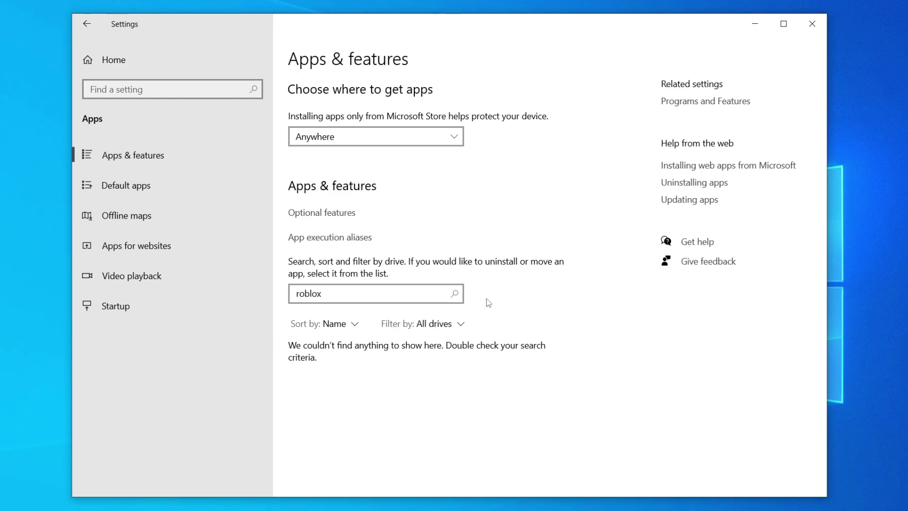
left_click(812, 24)
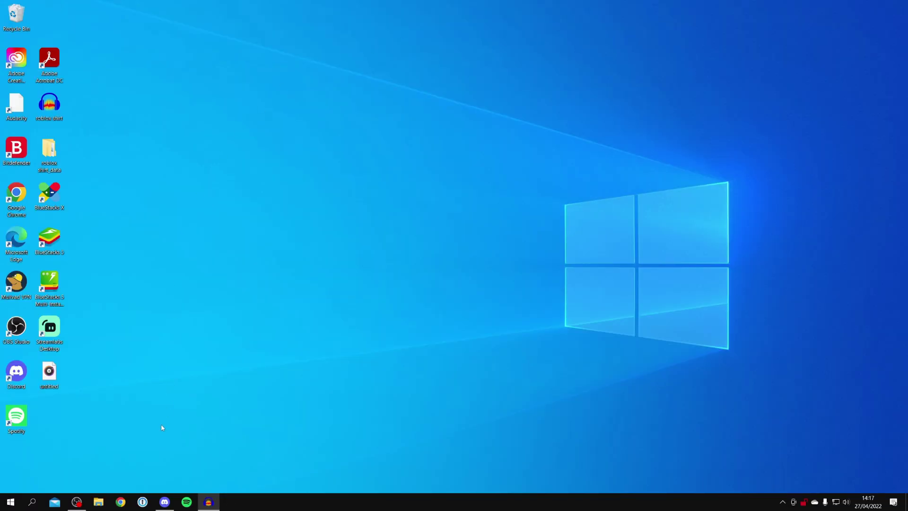
- Open the Speed Run 4 game page in Chrome and start Play
left_click(121, 502)
left_click(221, 217)
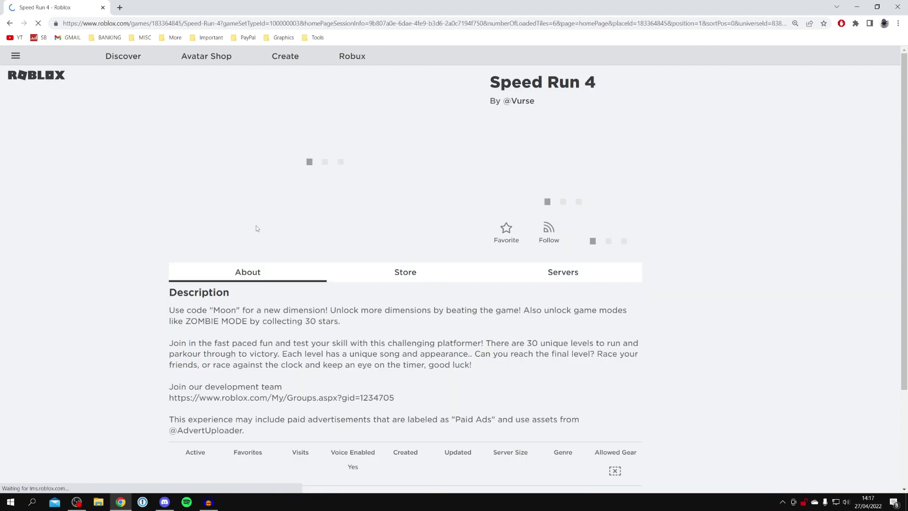
left_click(556, 197)
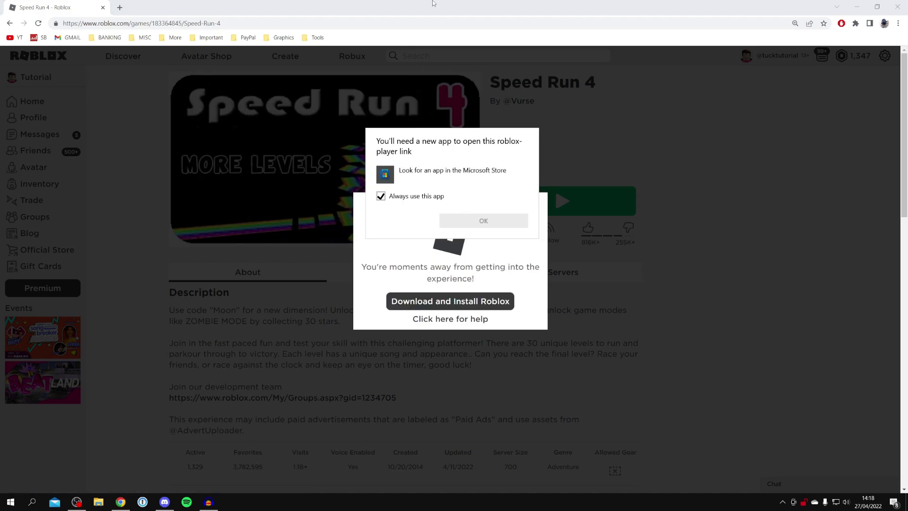
left_click(487, 99)
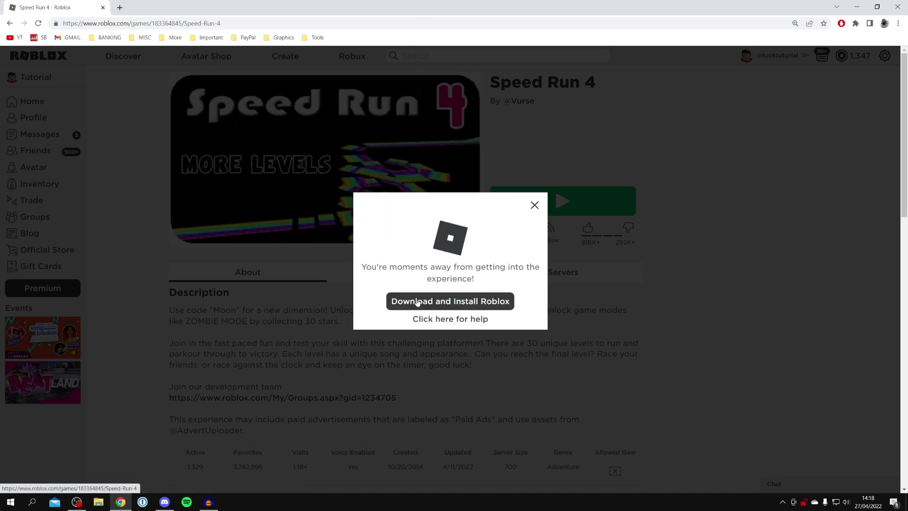
- Download and run the Roblox installer, then join Speed Run 4
left_click(485, 308)
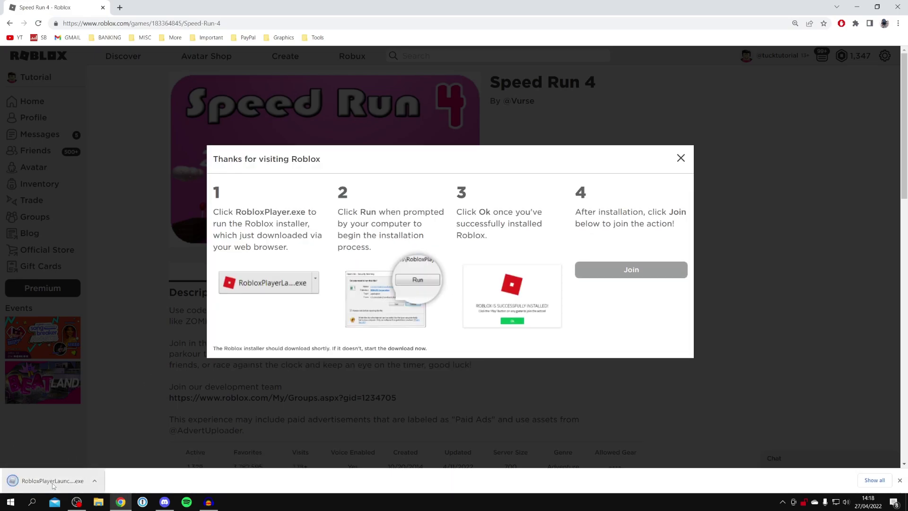
left_click(52, 482)
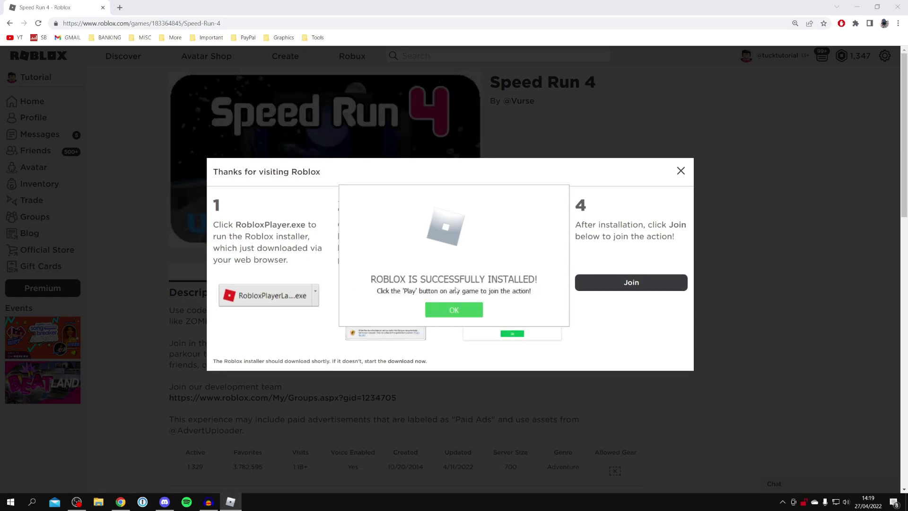
left_click(457, 306)
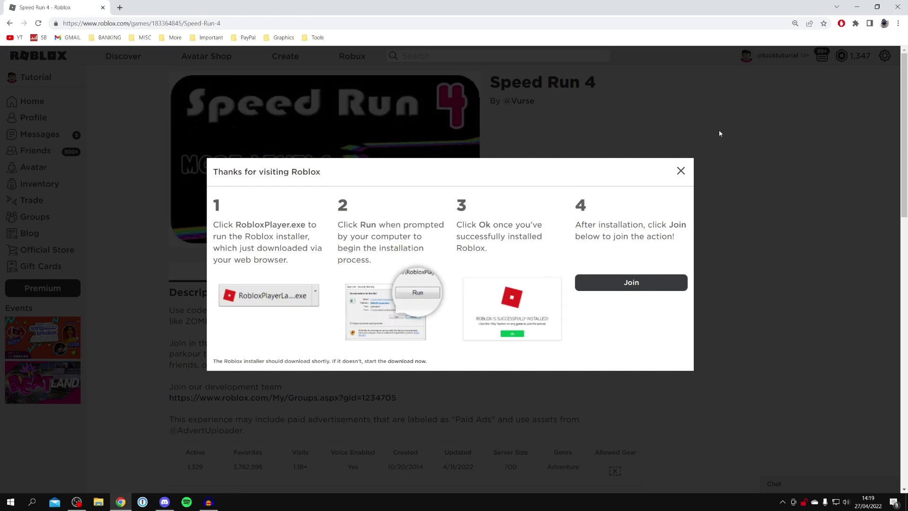
left_click(634, 285)
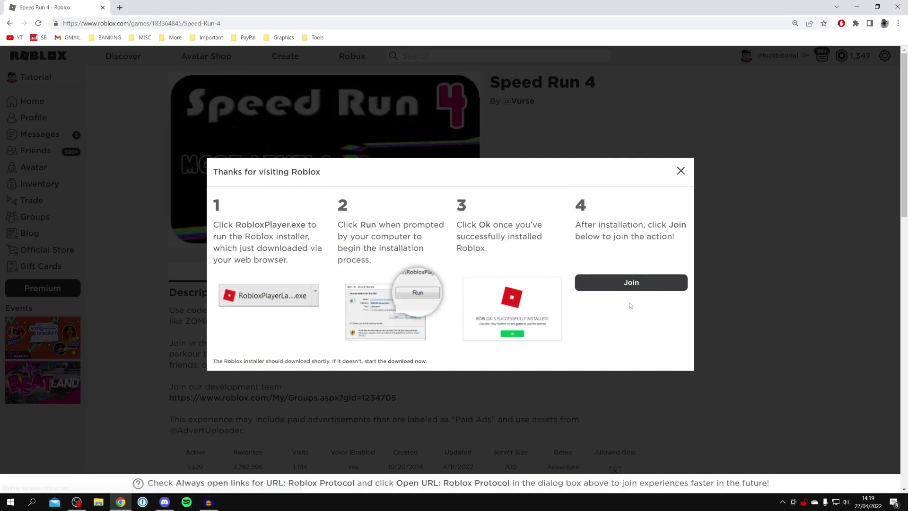